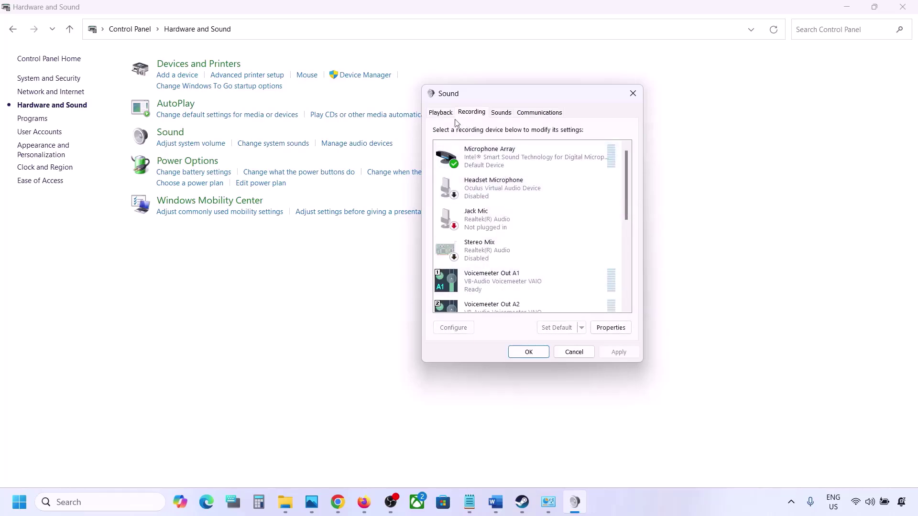
Step: Close the Sound settings window
left_click(633, 93)
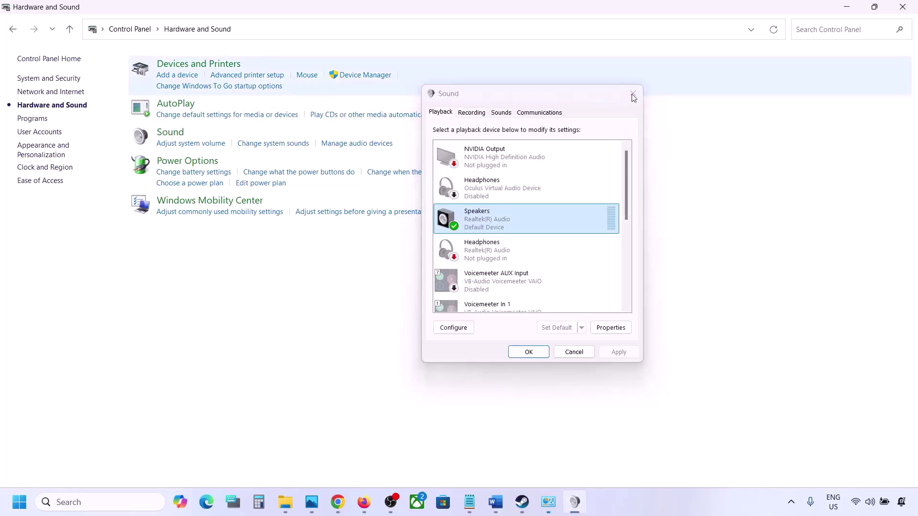
Step: Open Device Manager and expand Sound, video and game controllers
right_click(20, 513)
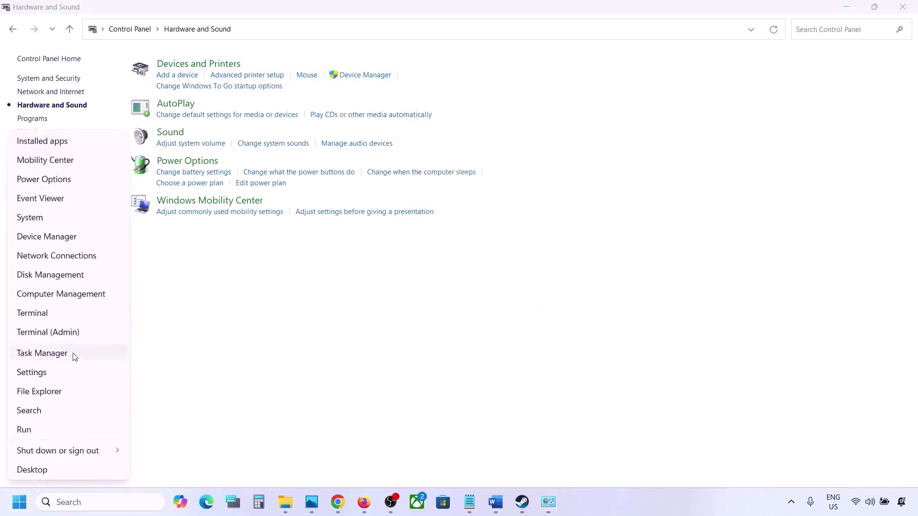
left_click(50, 237)
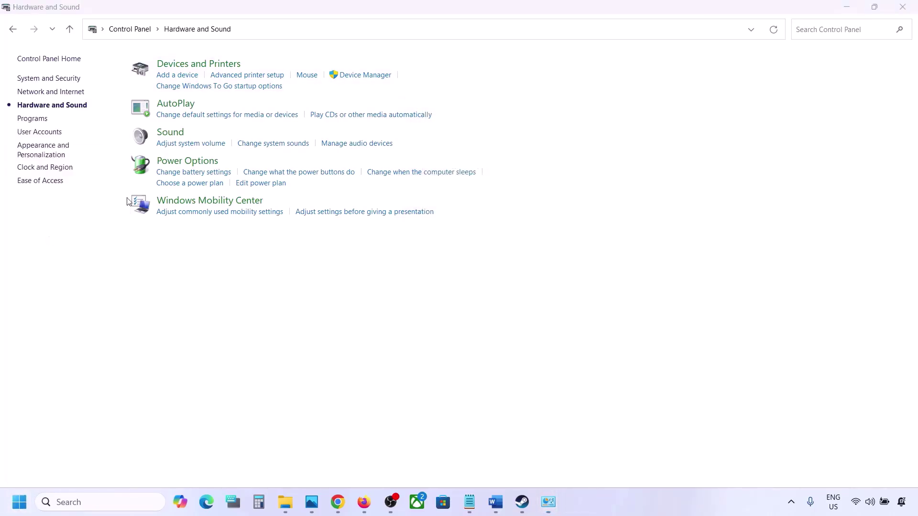
scroll(129, 229, "down", 1)
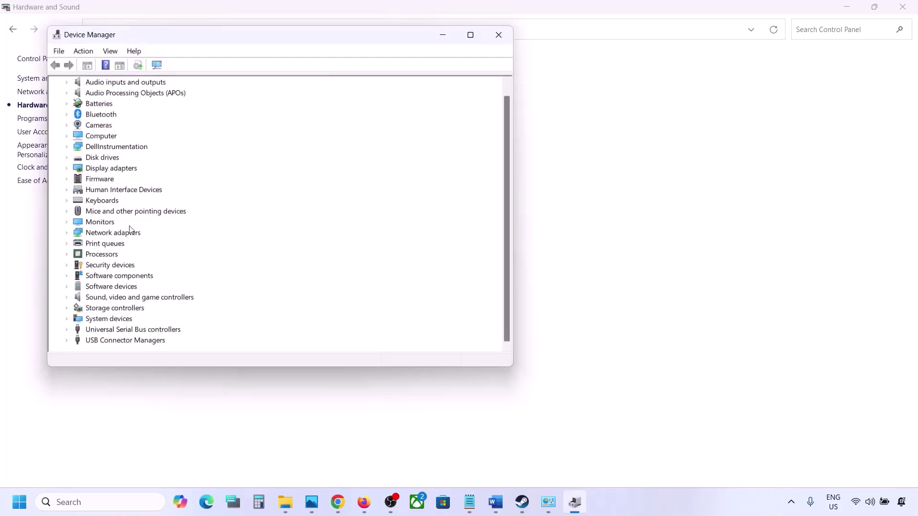
left_click(67, 297)
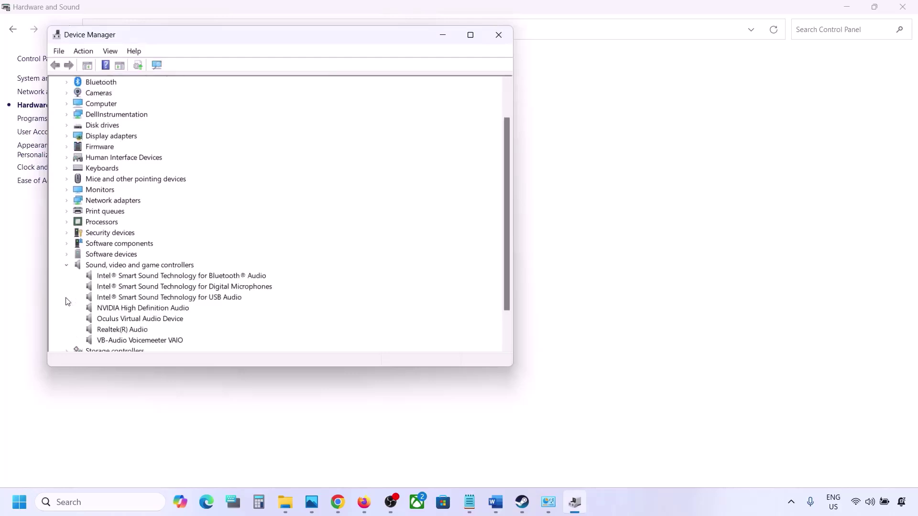
scroll(121, 288, "down", 2)
Step: Disable the VB-Audio Voicemeeter VAIO, Oculus Virtual Audio and NVIDIA High Definition Audio devices
left_click(128, 288)
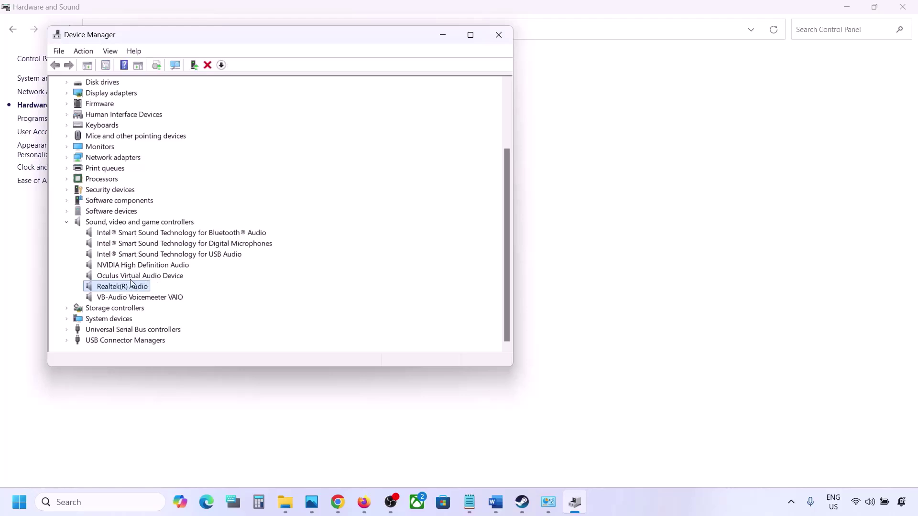
left_click(126, 299)
right_click(126, 301)
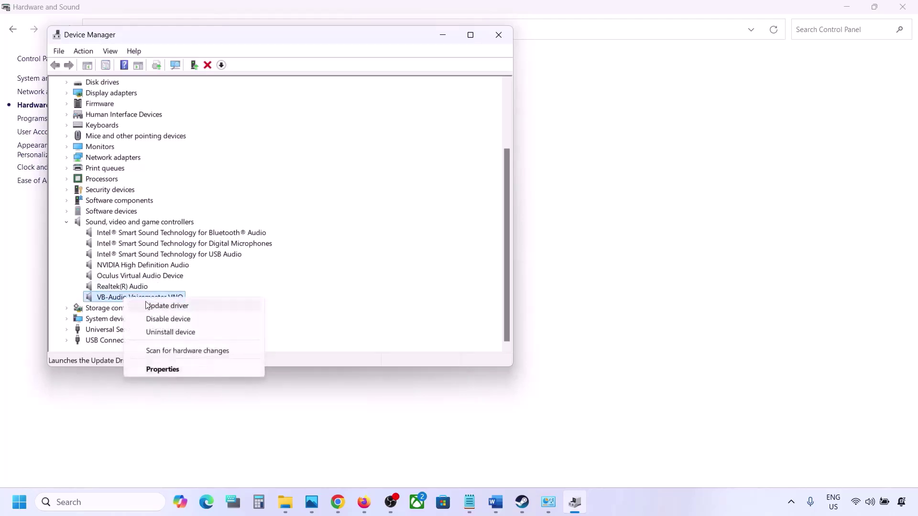
left_click(150, 317)
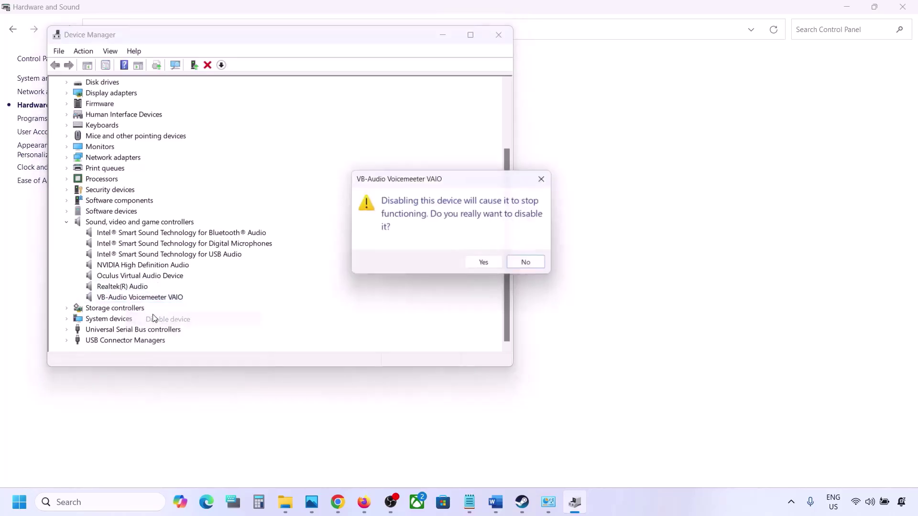
left_click(481, 265)
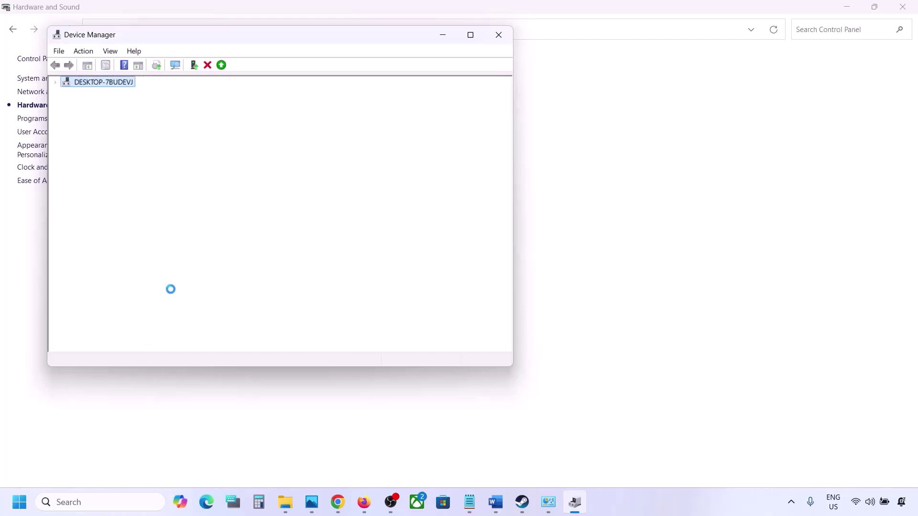
scroll(153, 310, "down", 1)
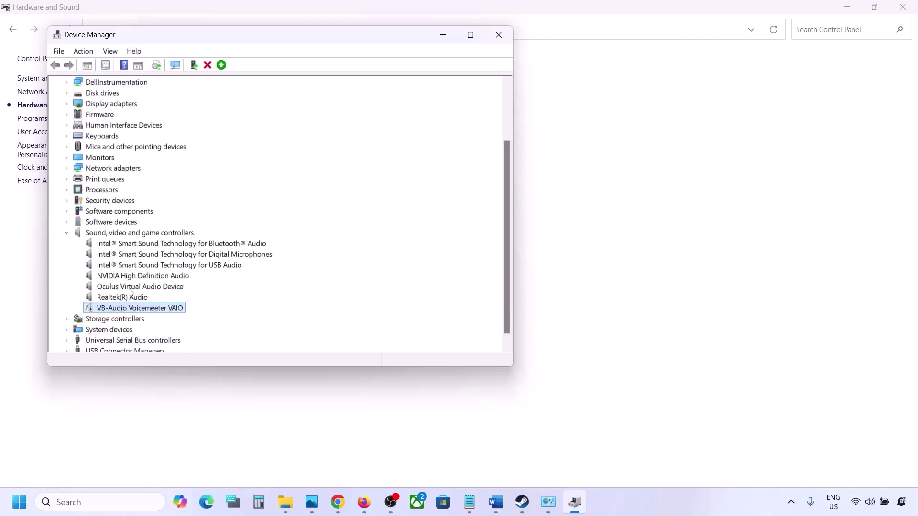
right_click(130, 288)
left_click(172, 311)
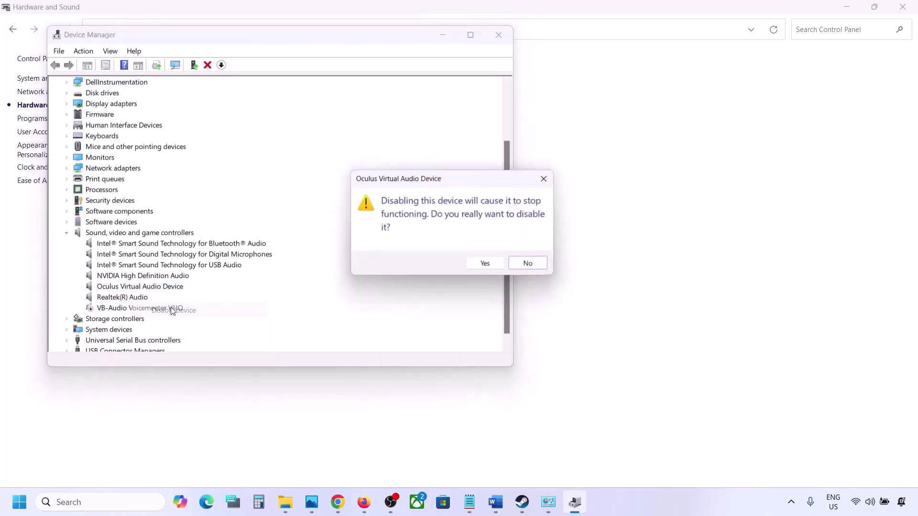
left_click(483, 261)
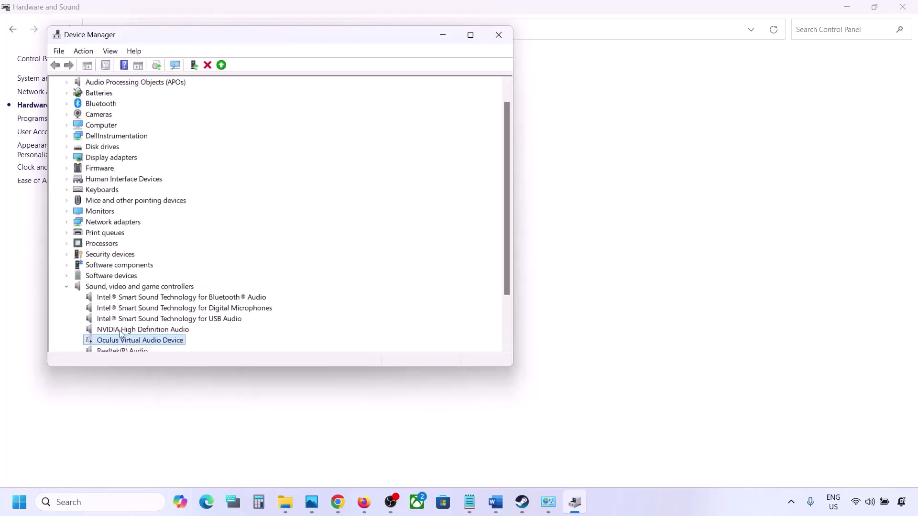
right_click(122, 330)
left_click(165, 351)
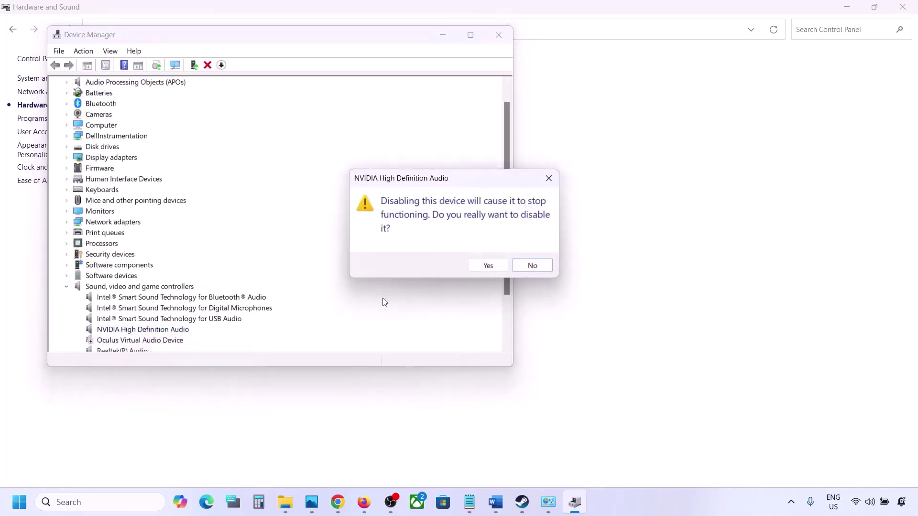
left_click(483, 266)
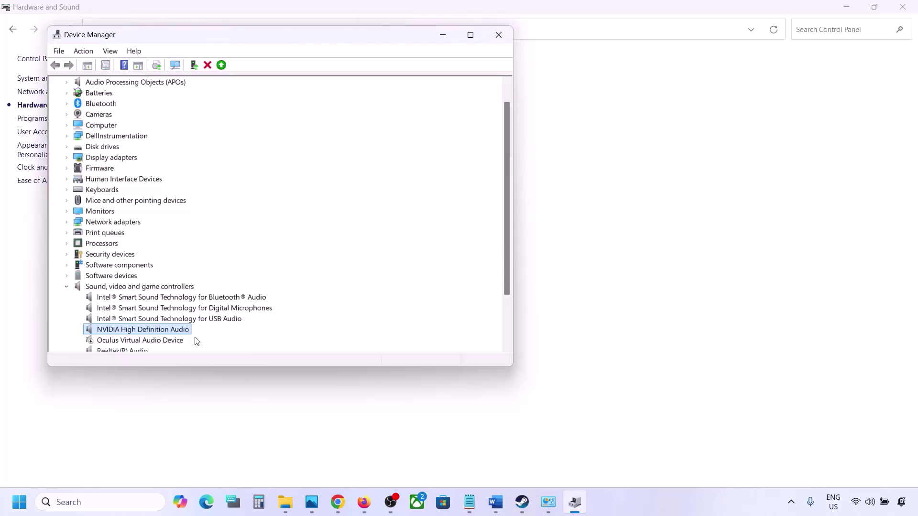
Step: Disable the Bluetooth Audio and Digital Microphones devices, declining the restart
scroll(196, 341, "down", 2)
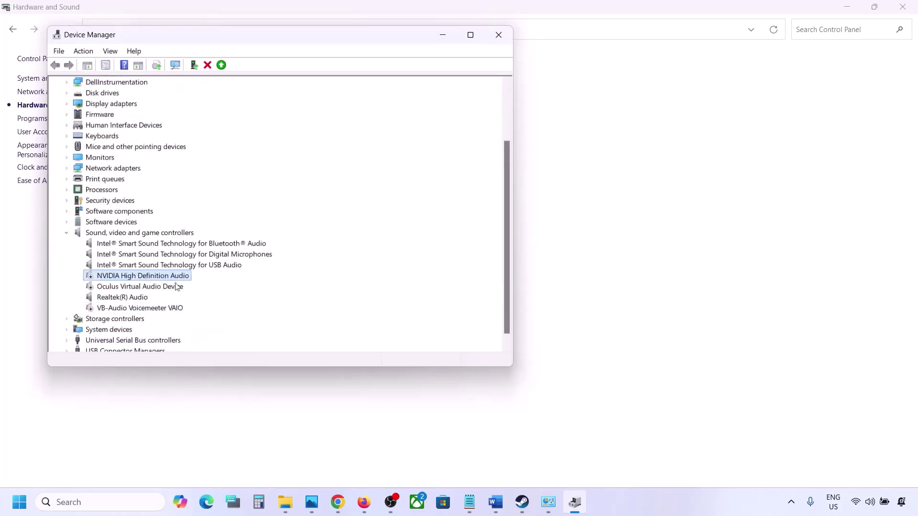
right_click(139, 245)
left_click(178, 266)
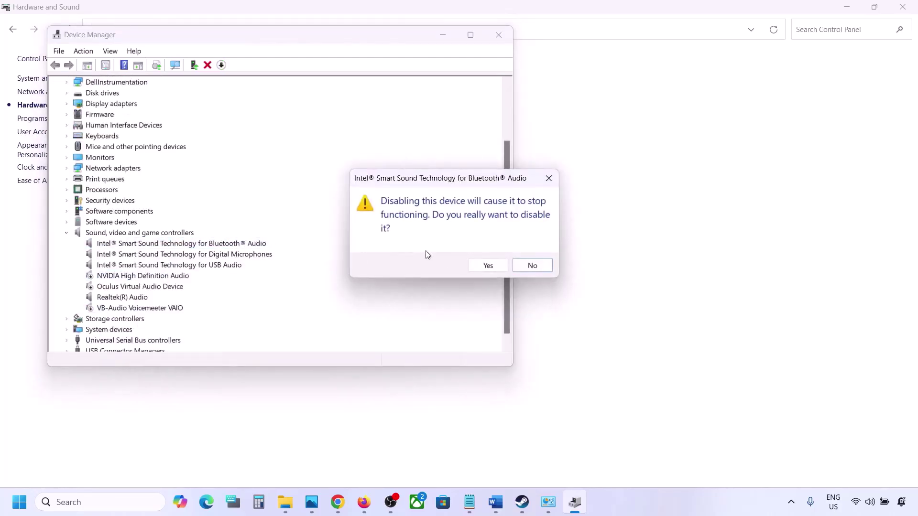
left_click(485, 265)
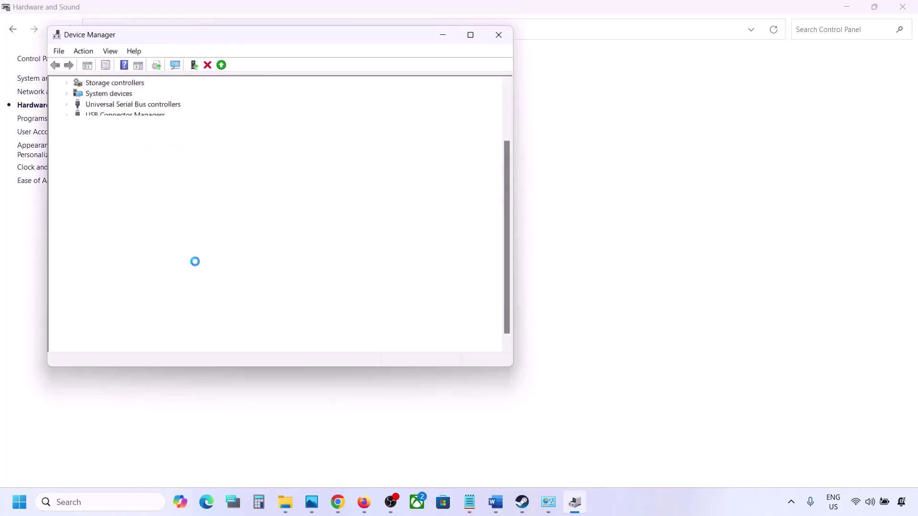
scroll(195, 265, "down", 2)
right_click(156, 267)
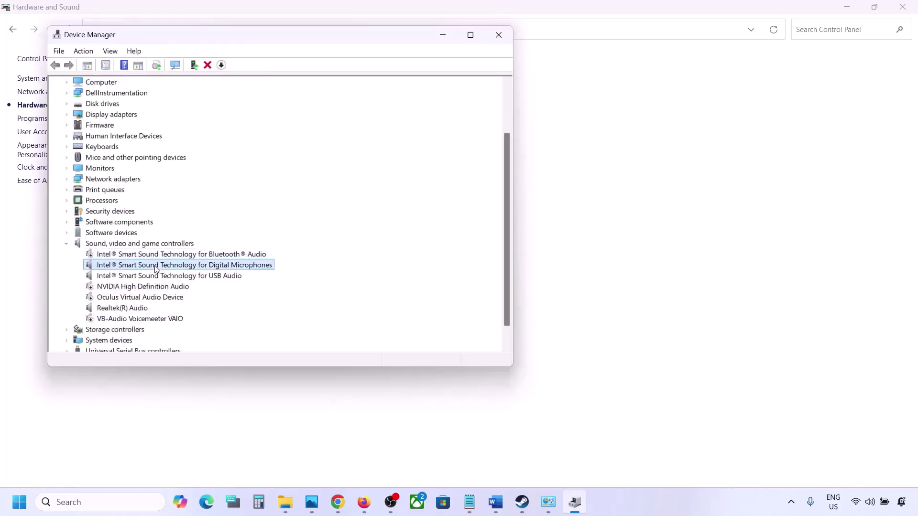
left_click(197, 288)
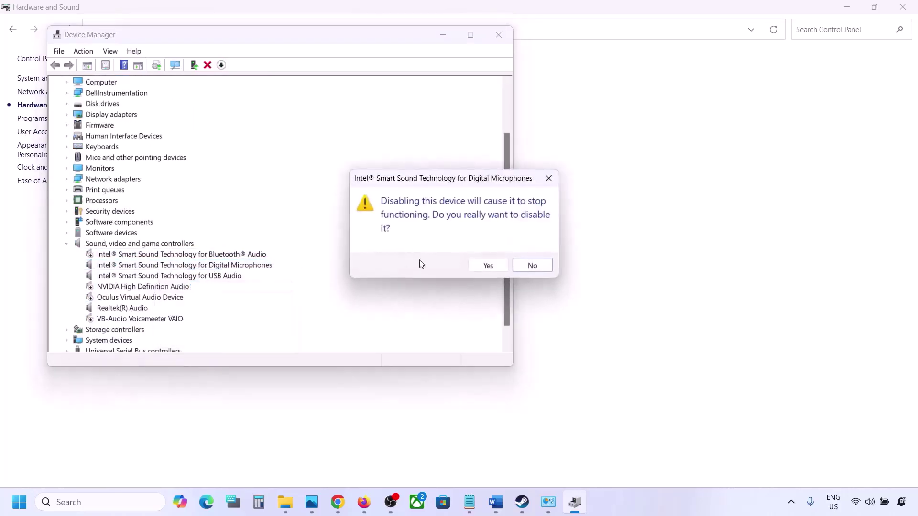
left_click(488, 264)
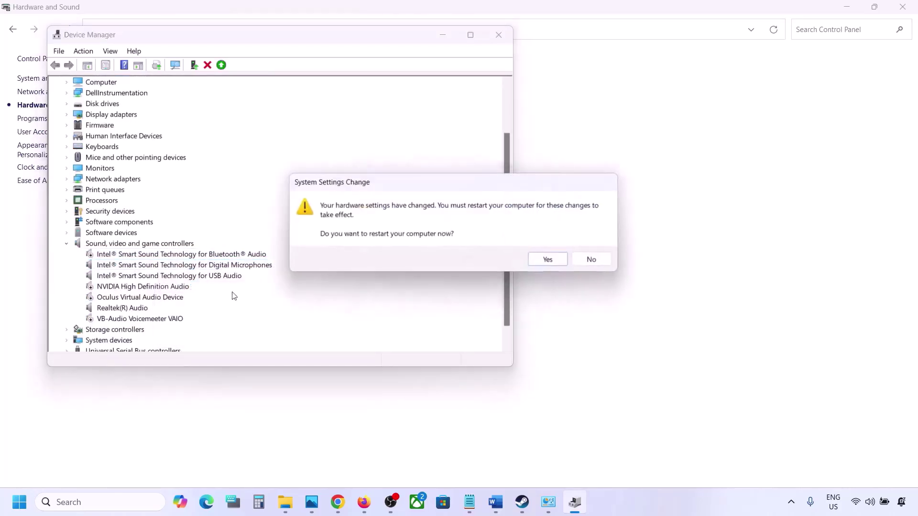
left_click(594, 261)
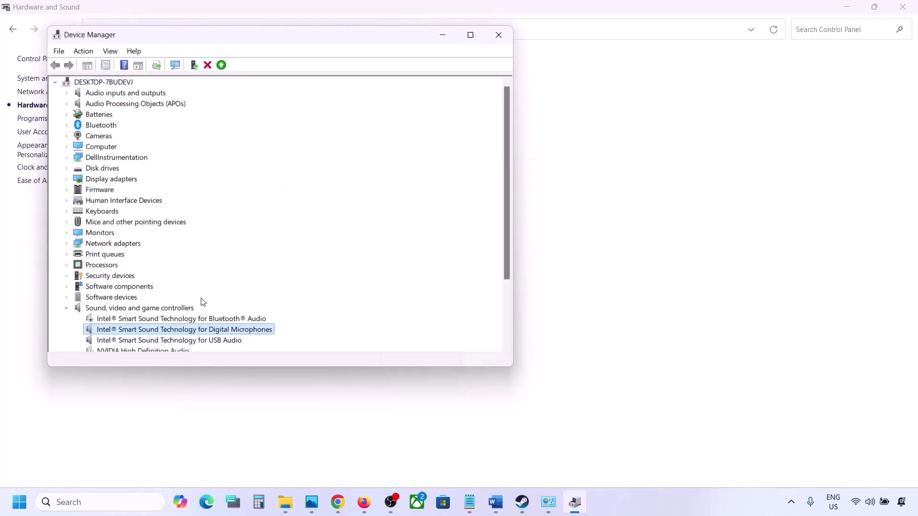
Step: Disable the USB Audio device, leave Realtek(R) Audio enabled, and close Device Manager
scroll(202, 302, "down", 2)
right_click(135, 277)
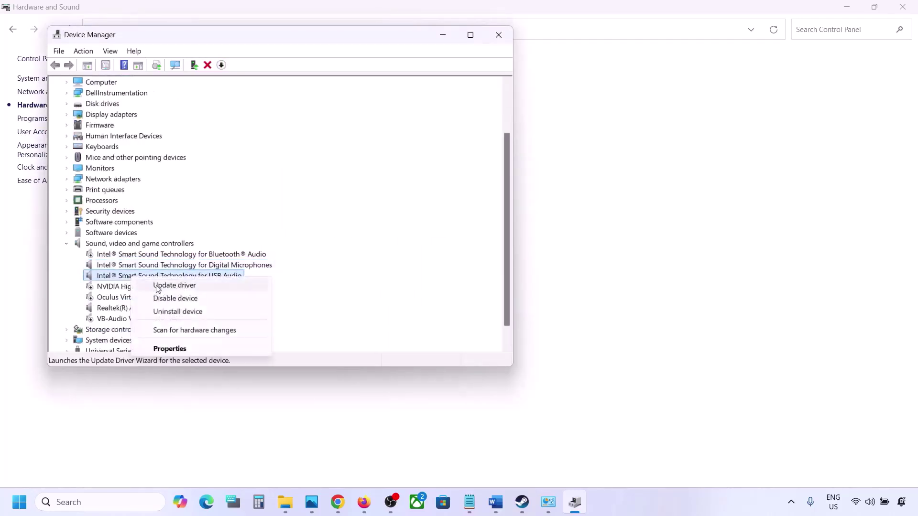
left_click(164, 299)
left_click(488, 265)
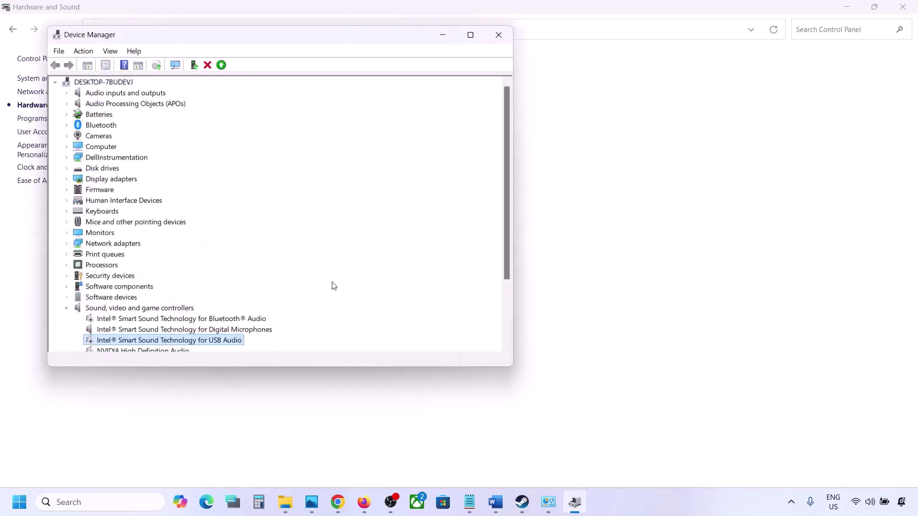
scroll(248, 301, "down", 3)
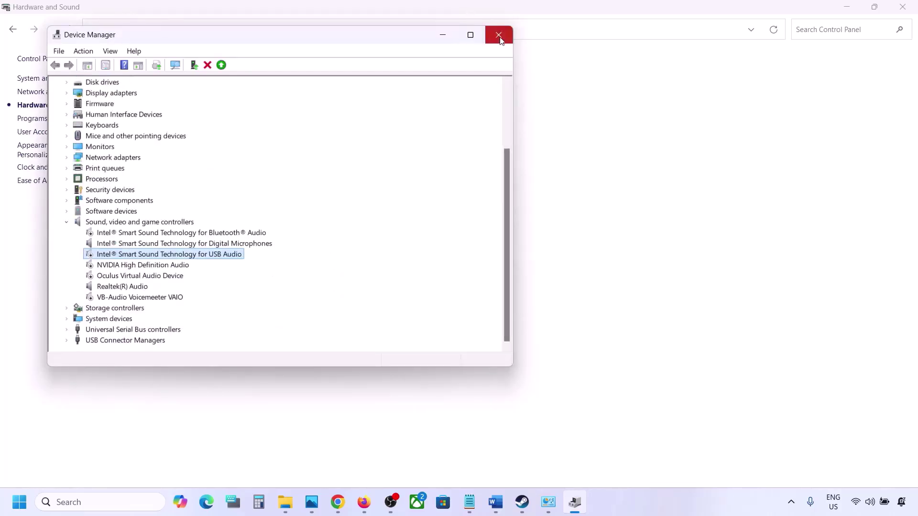
left_click(106, 285)
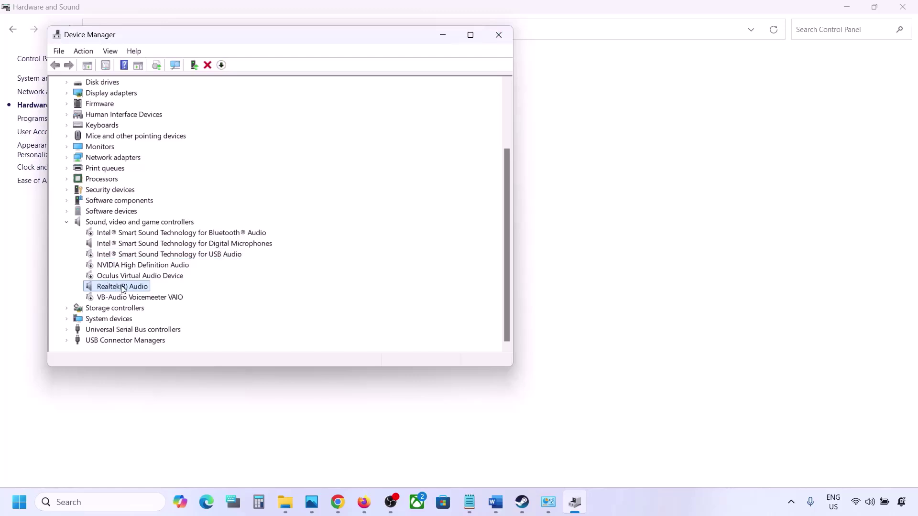
right_click(122, 287)
left_click(187, 279)
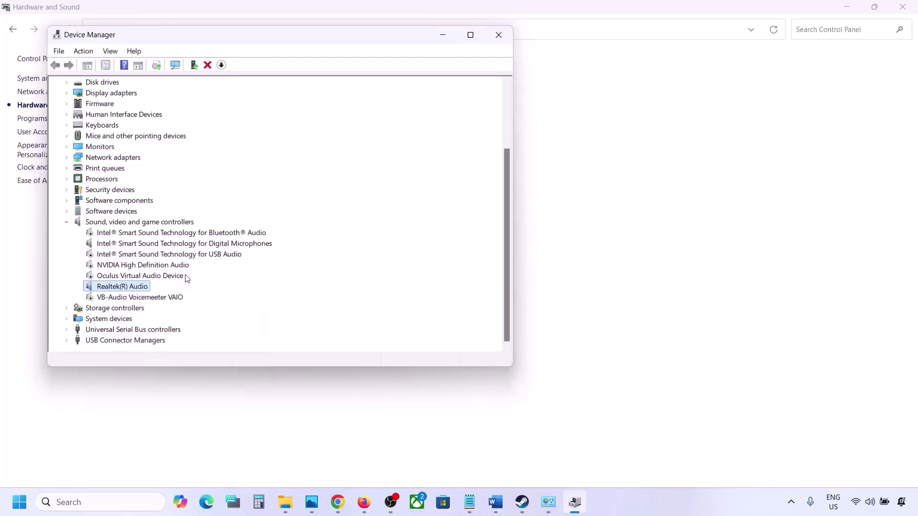
left_click(498, 34)
Step: Copy the shell:::{A8A91A66-3A7D-4424-8D24-04E180695C7A} line from Step 8 of the Word guide
left_click(497, 502)
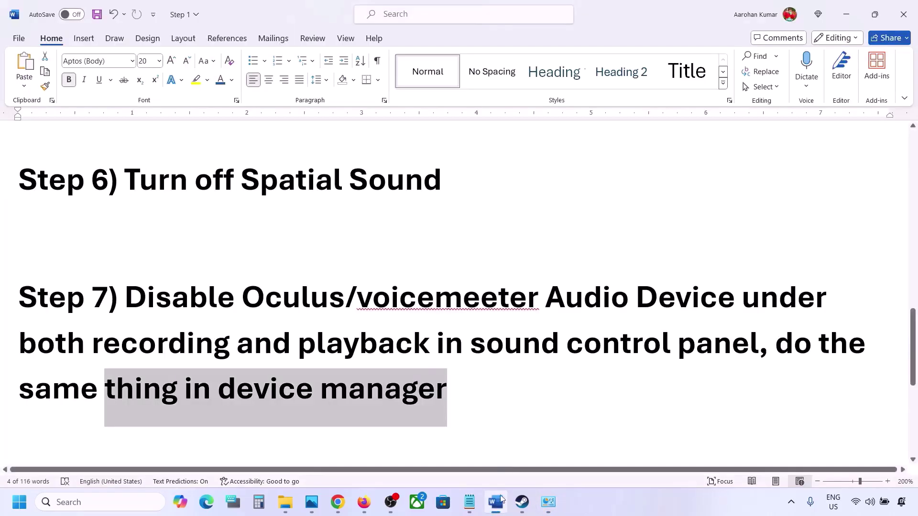
scroll(395, 400, "down", 3)
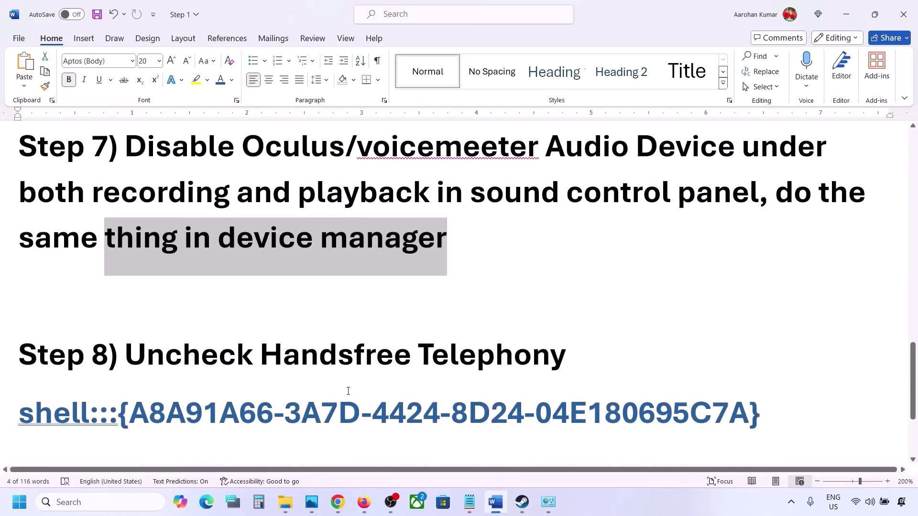
scroll(349, 390, "down", 1)
left_click_drag(128, 319, 567, 316)
left_click_drag(679, 369, 42, 371)
right_click(42, 371)
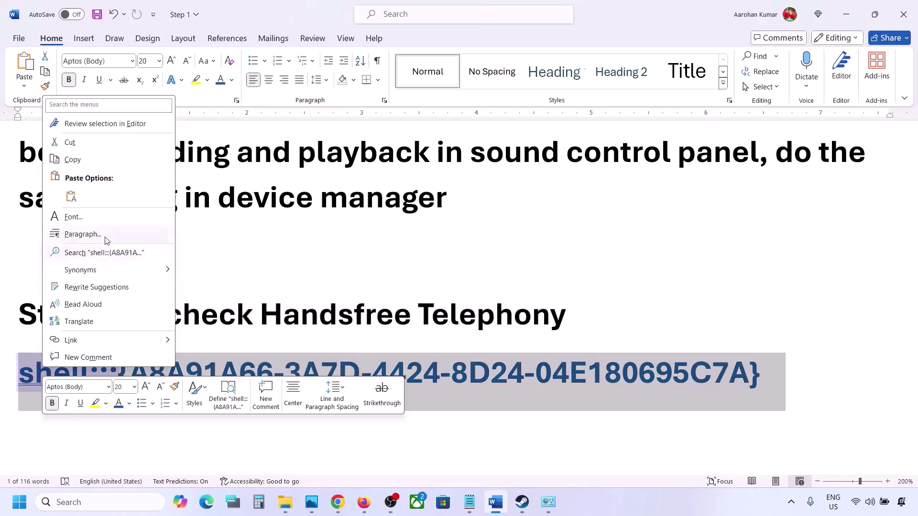
left_click(72, 161)
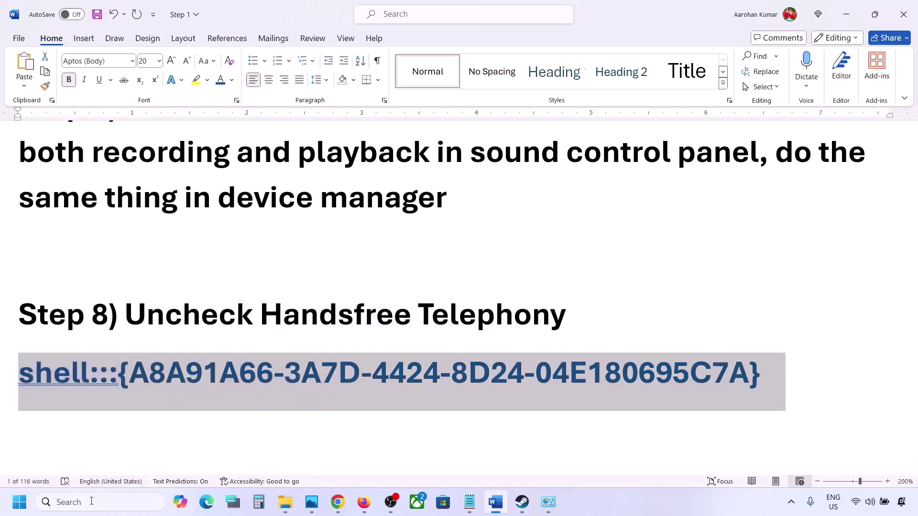
Step: Paste the shell:::{A8A91A66-3A7D-4424-8D24-04E180695C7A} path into Run and execute it
left_click(91, 501)
type("run")
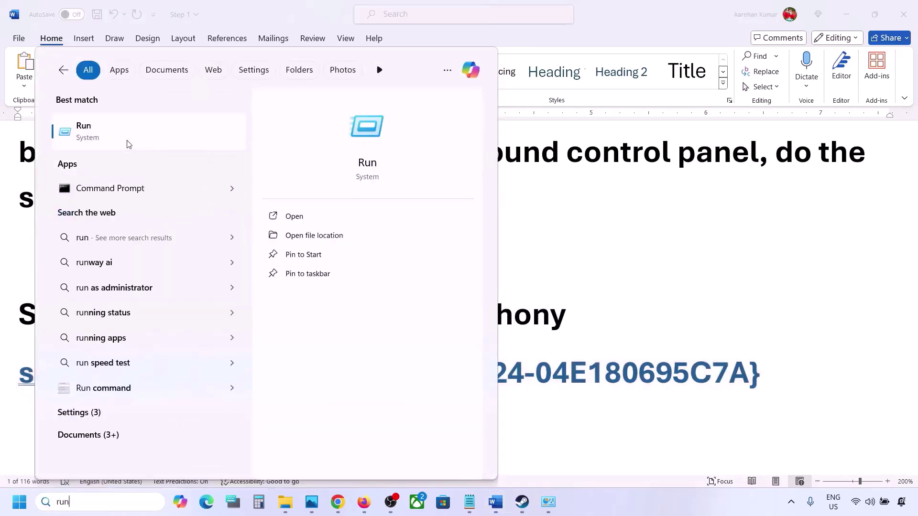
left_click(129, 144)
type("v")
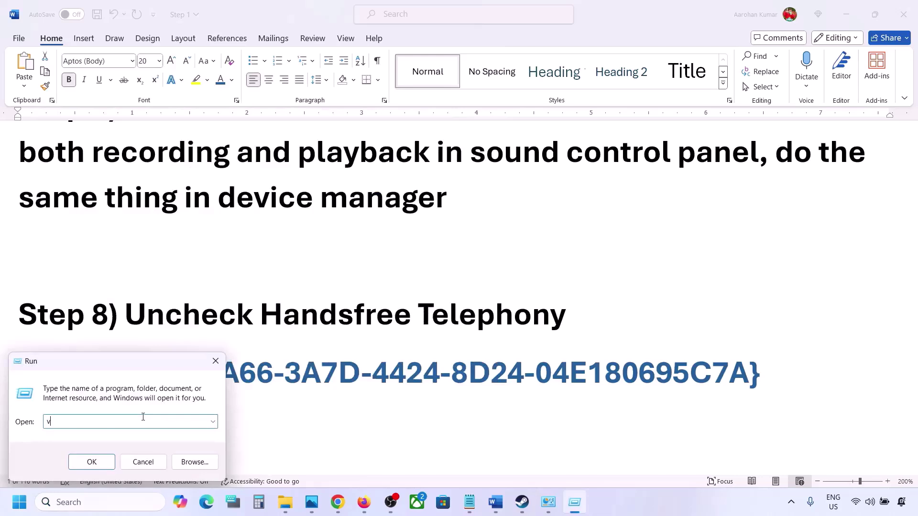
key("BackSpace")
key("ctrl+v")
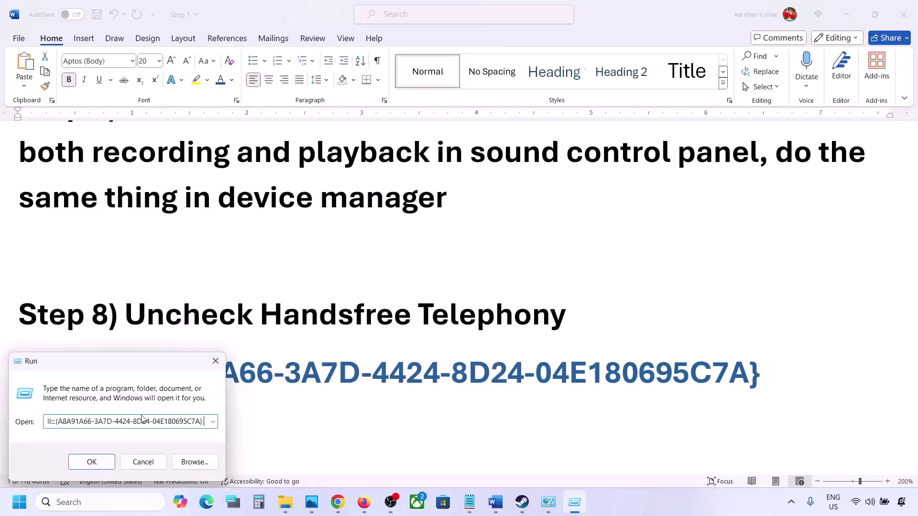
left_click(103, 467)
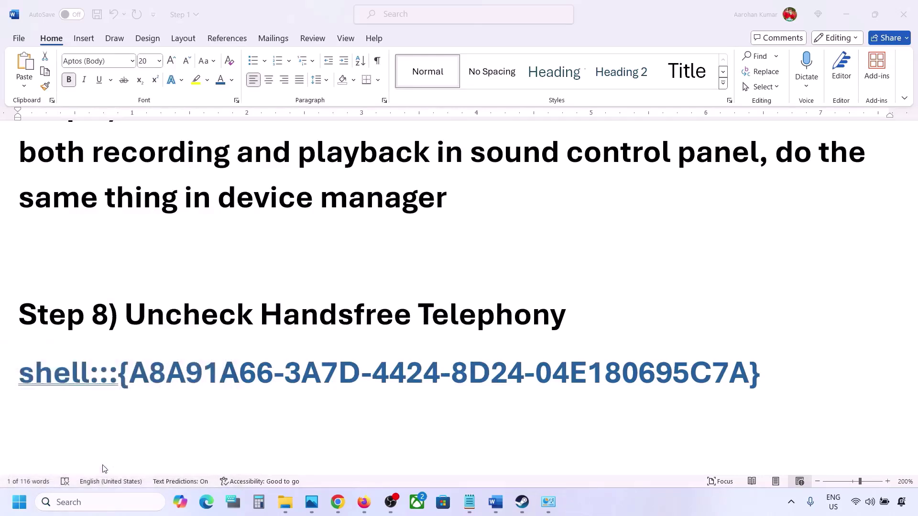
Step: Open the Muffs M2 headset's properties
left_click(680, 502)
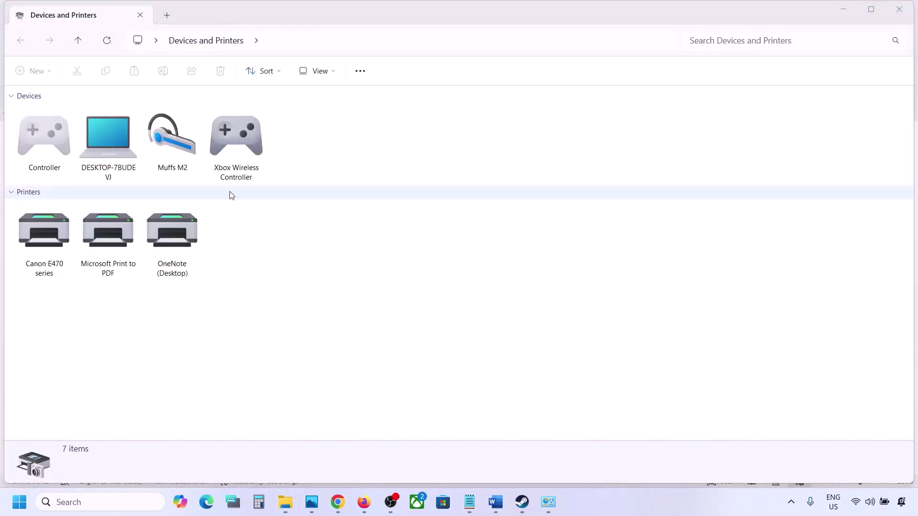
right_click(178, 138)
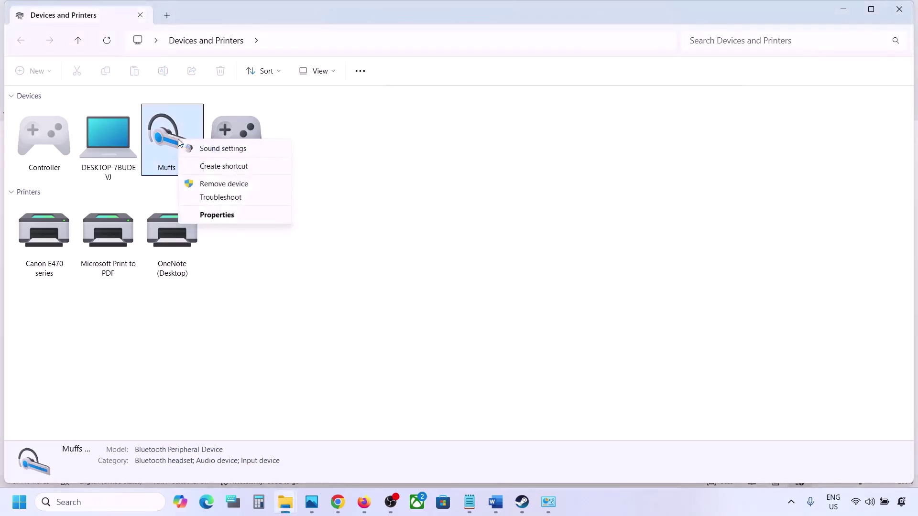
left_click(215, 215)
left_click_drag(329, 152, 429, 129)
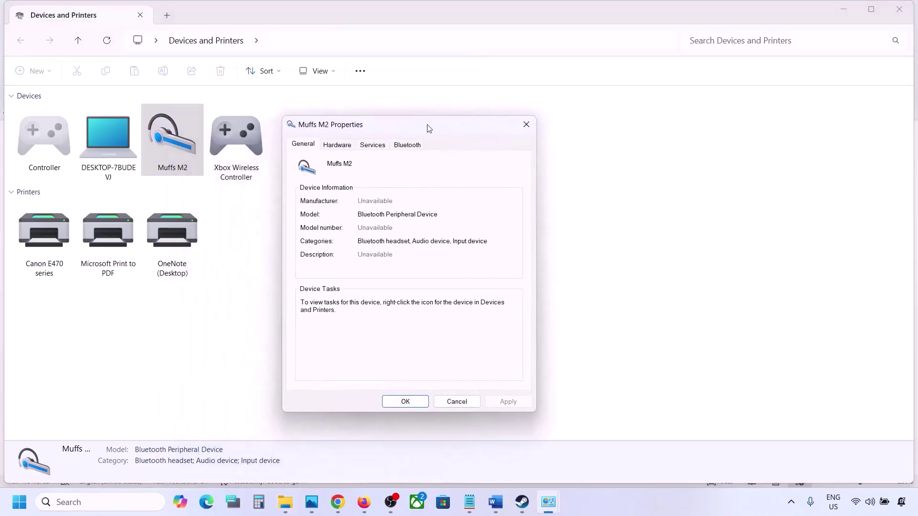
Step: Uncheck Handsfree Telephony in the headset's Services tab and apply the change
left_click(410, 145)
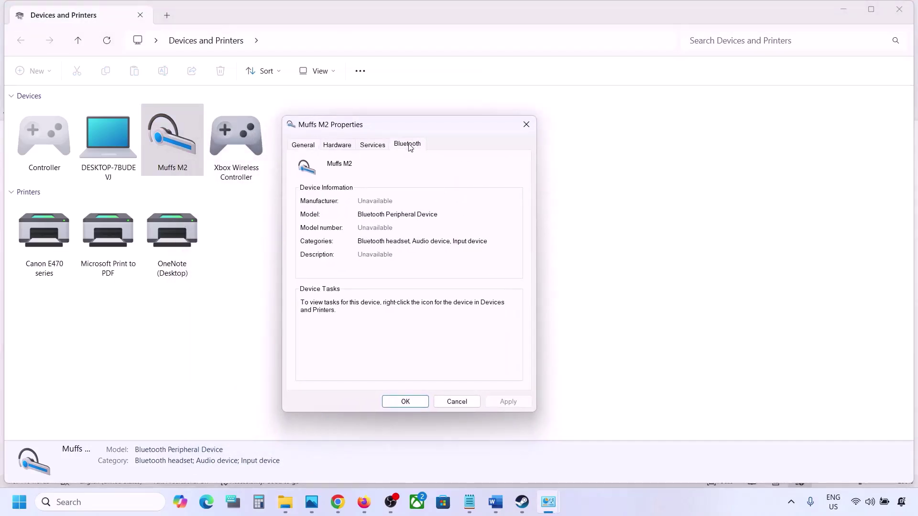
left_click(380, 147)
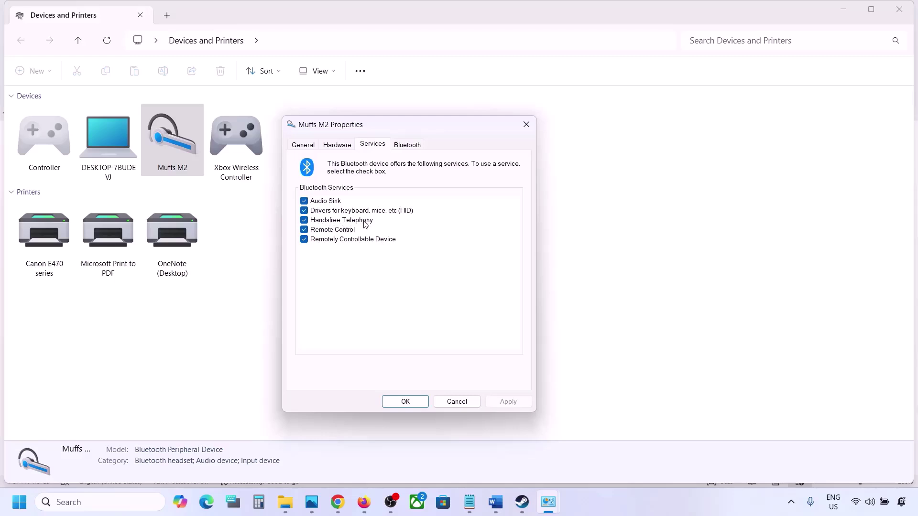
left_click(305, 220)
left_click(503, 400)
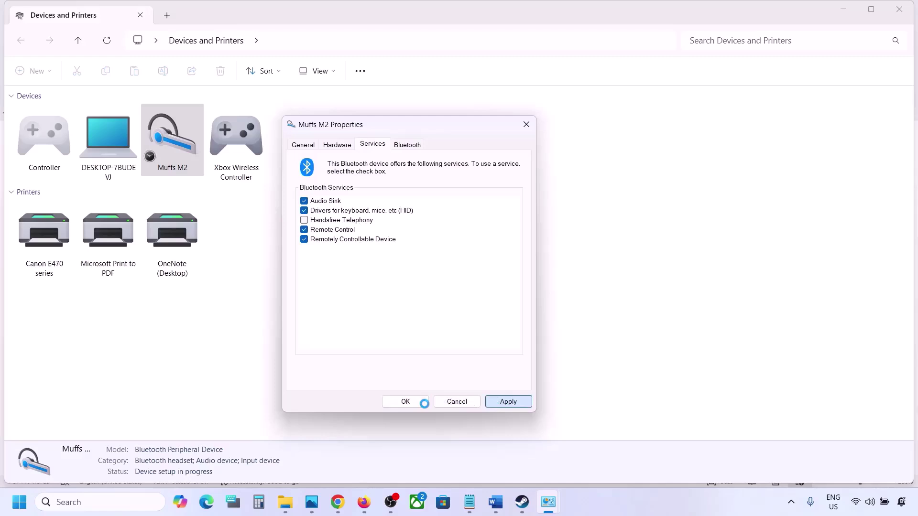
left_click(410, 402)
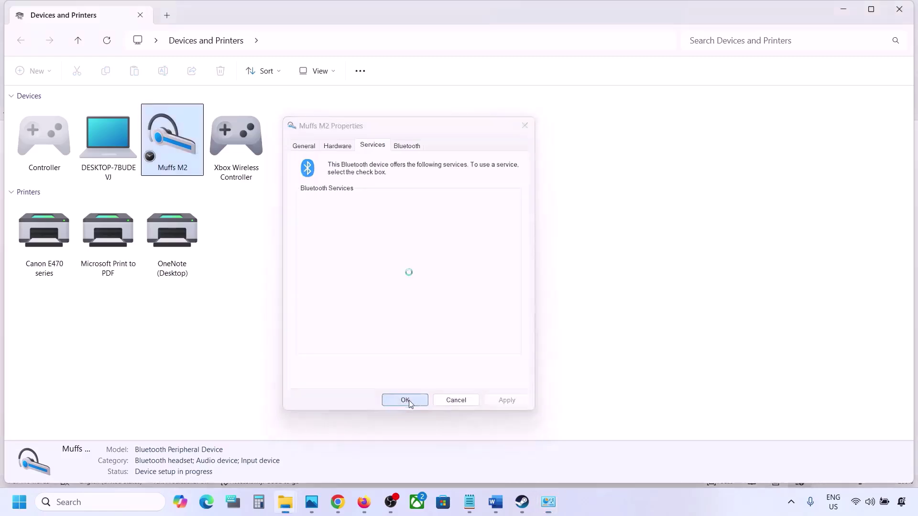
left_click(523, 506)
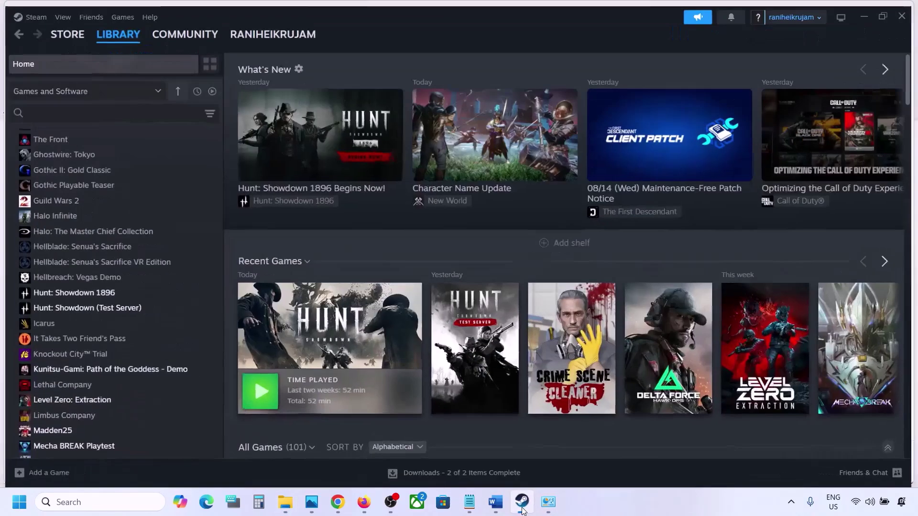
Step: Select the Step 10 Install Audio Driver text in Word and open Device Manager
left_click(496, 502)
scroll(405, 342, "down", 3)
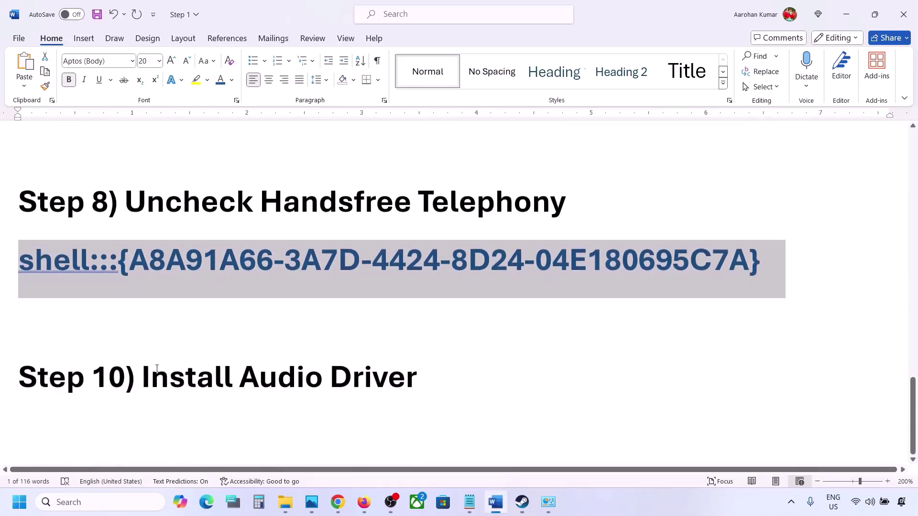
left_click_drag(157, 369, 417, 378)
right_click(14, 506)
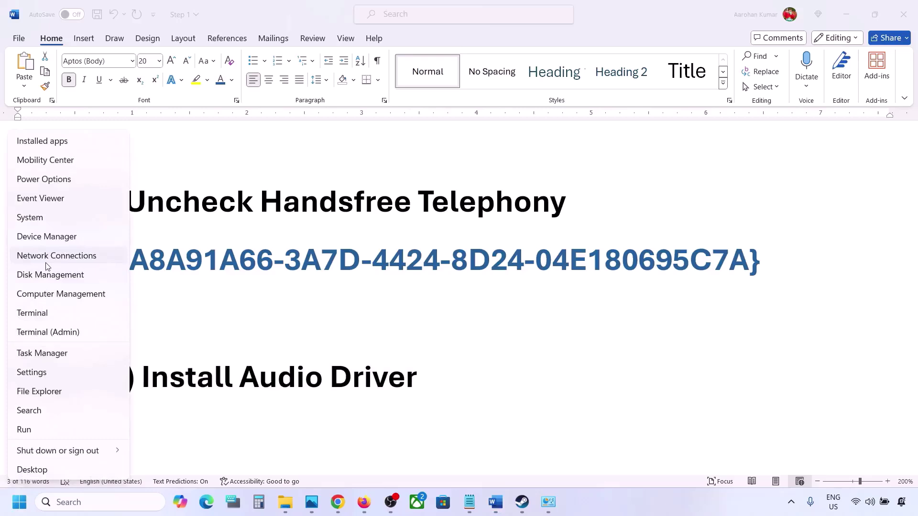
left_click(40, 236)
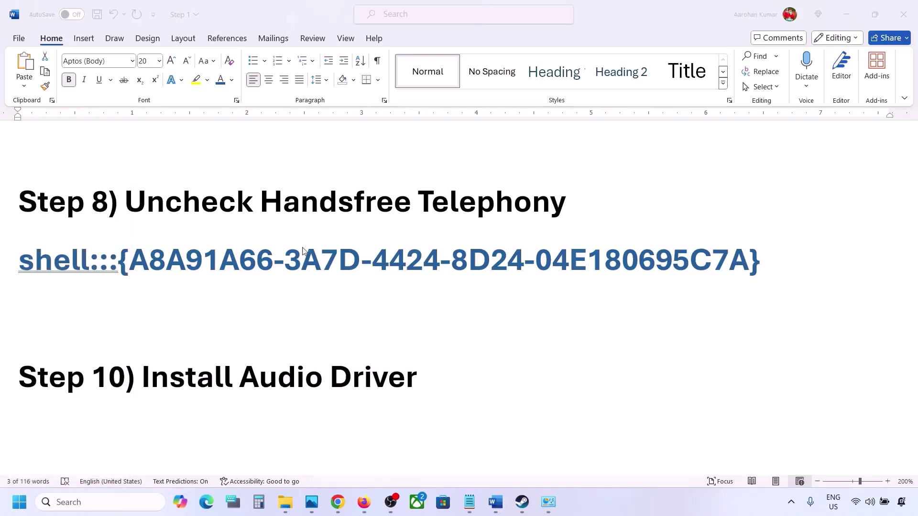
scroll(153, 316, "down", 2)
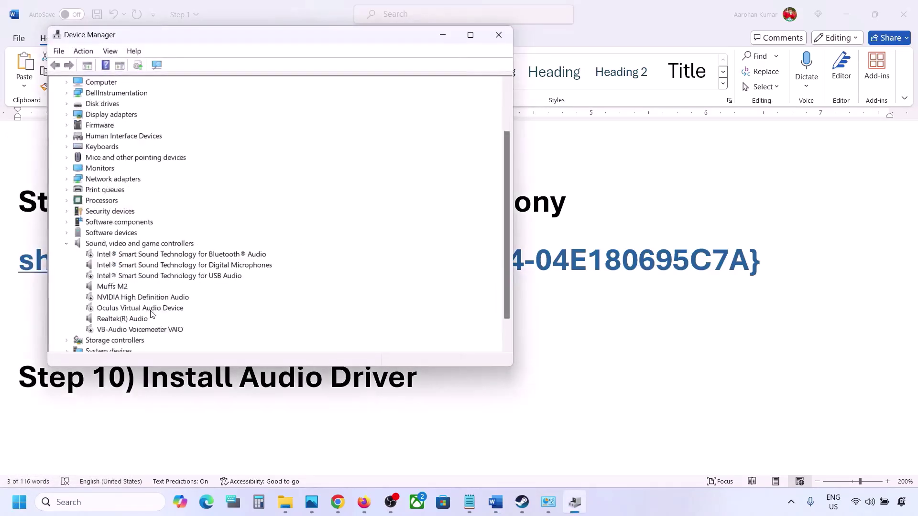
Step: Update Realtek(R) Audio by picking the Realtek Audio driver from the compatible list
left_click(111, 320)
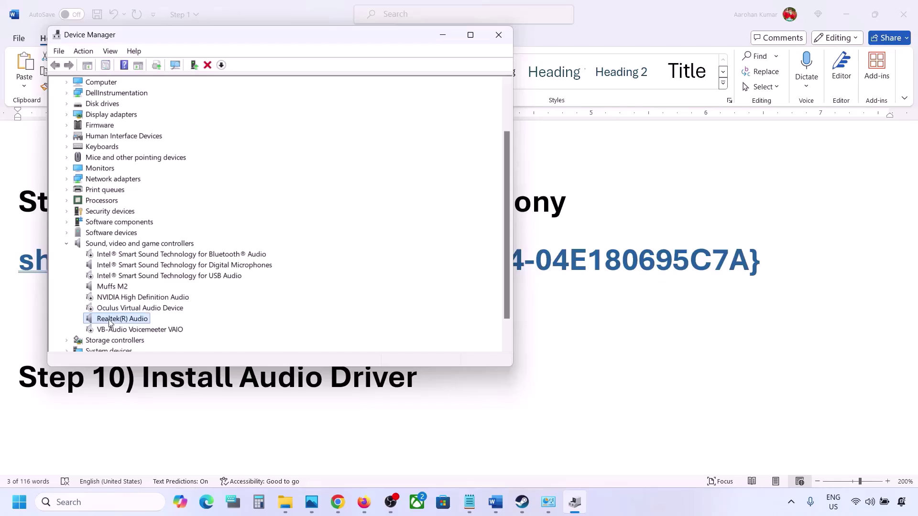
right_click(113, 324)
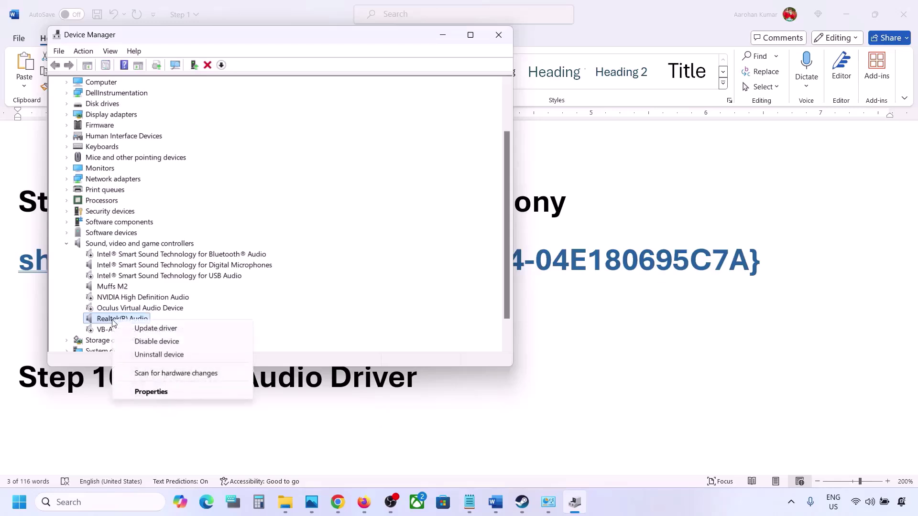
left_click(176, 332)
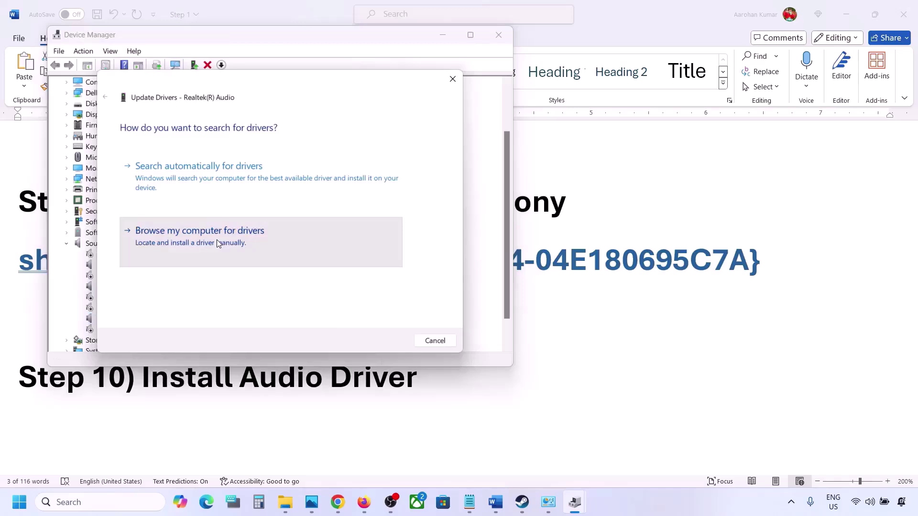
left_click(217, 241)
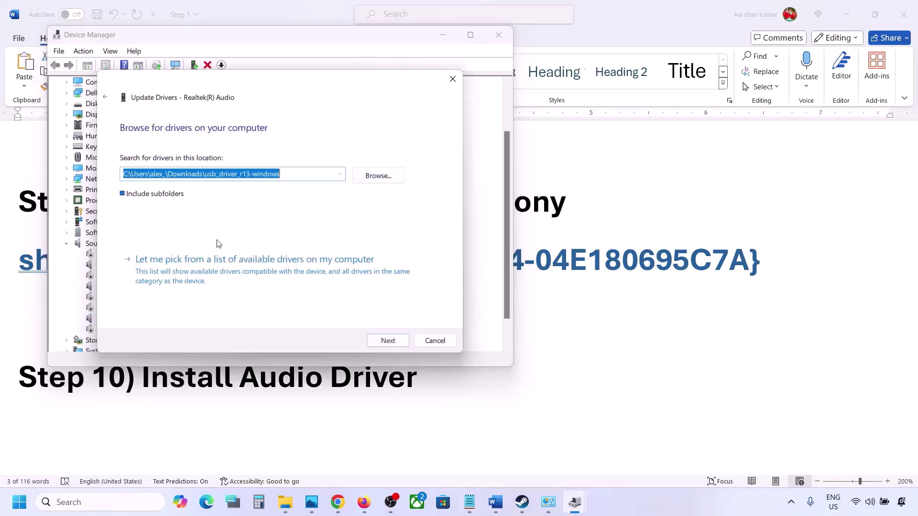
left_click(188, 273)
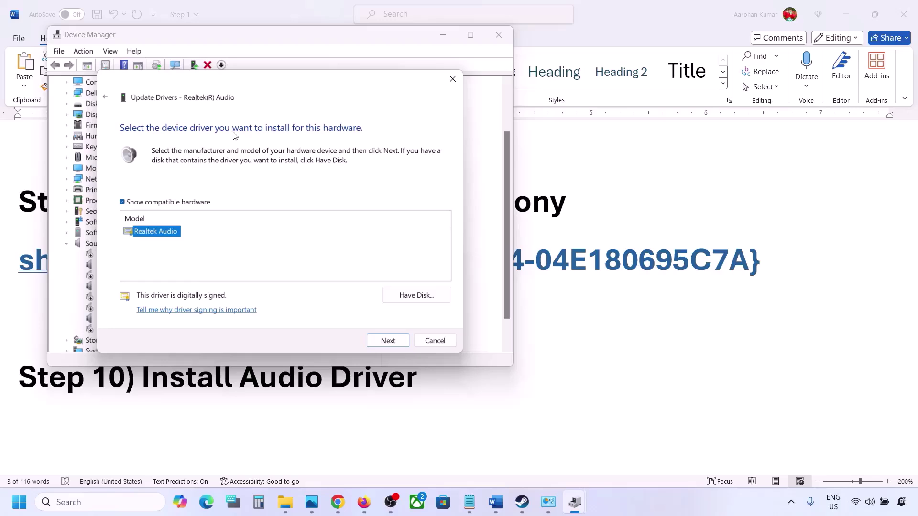
left_click_drag(271, 84, 376, 68)
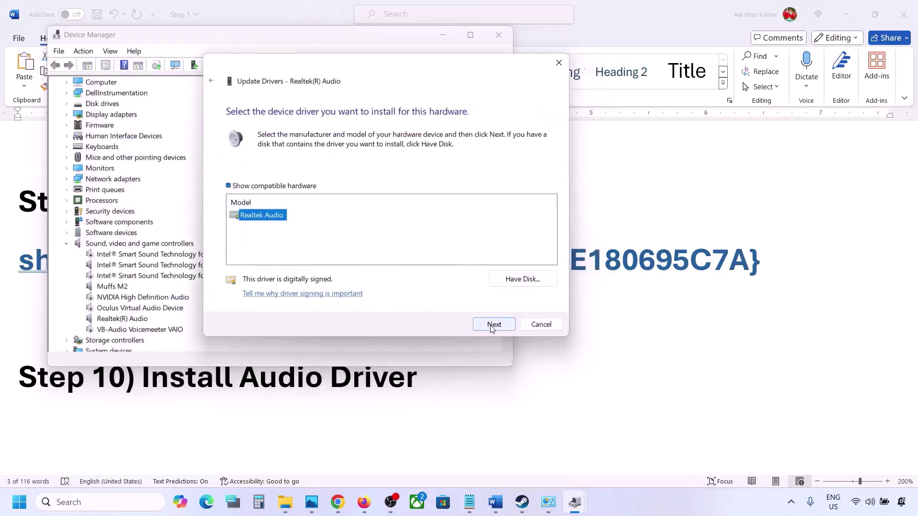
left_click(533, 328)
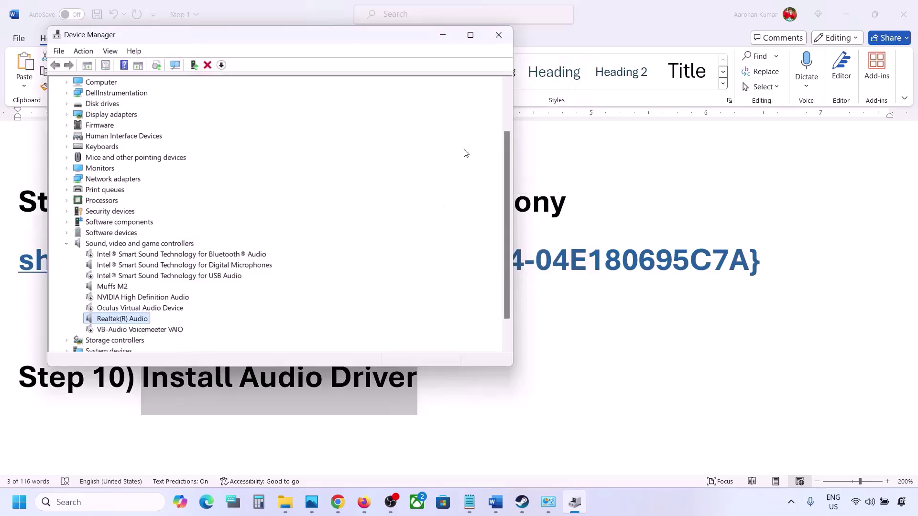
Step: Close Device Manager and scroll the Word guide back up
left_click(499, 35)
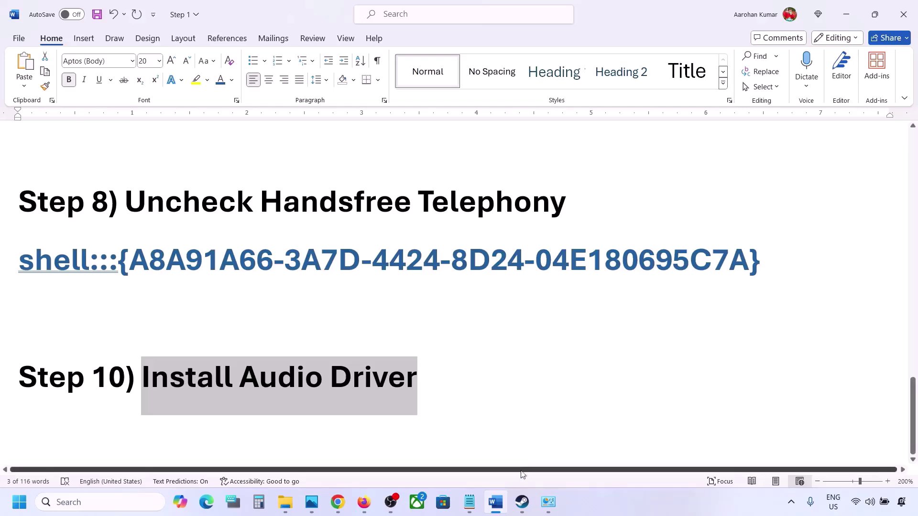
scroll(524, 357, "up", 3)
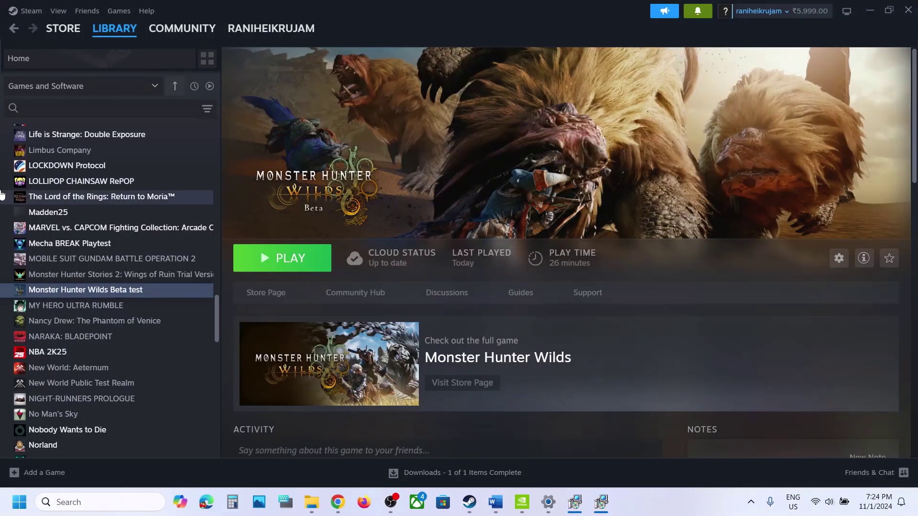
Step: View Monster Hunter Wilds Beta test's Installed Files in its Steam properties, then close them
right_click(59, 290)
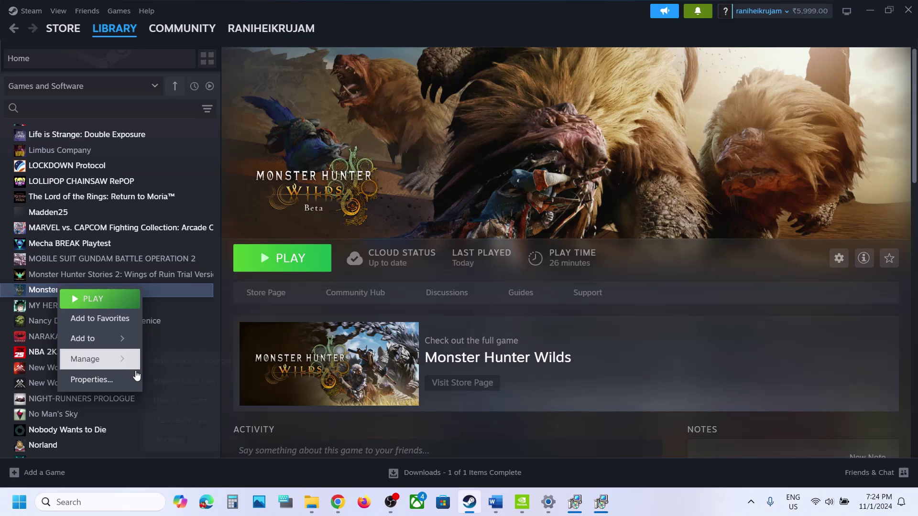
left_click(116, 382)
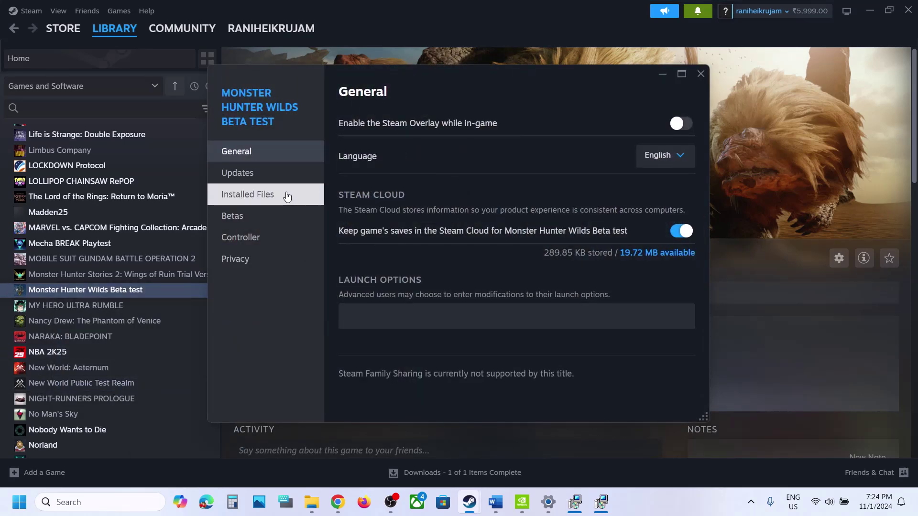
left_click(287, 196)
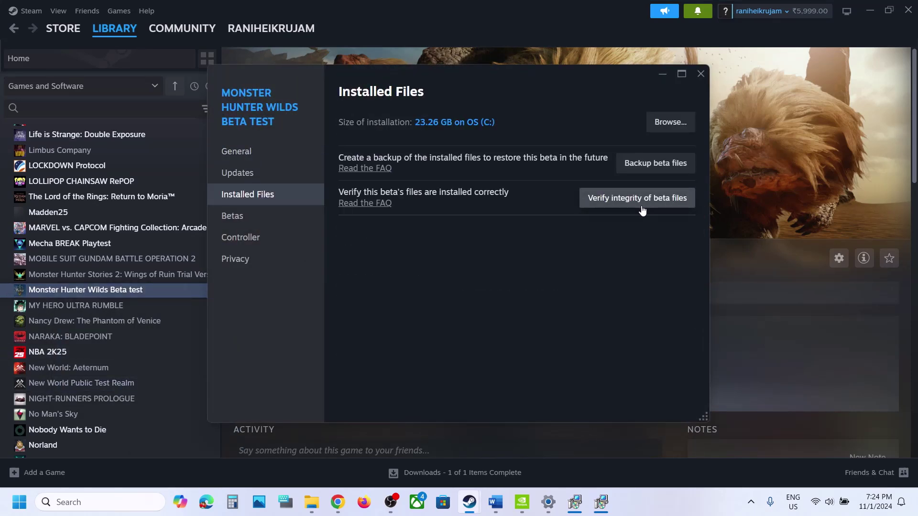
left_click(701, 75)
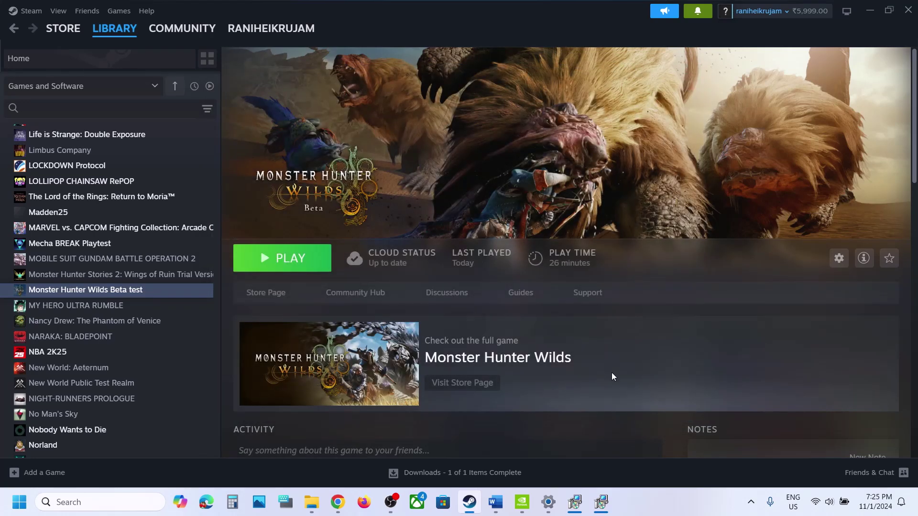